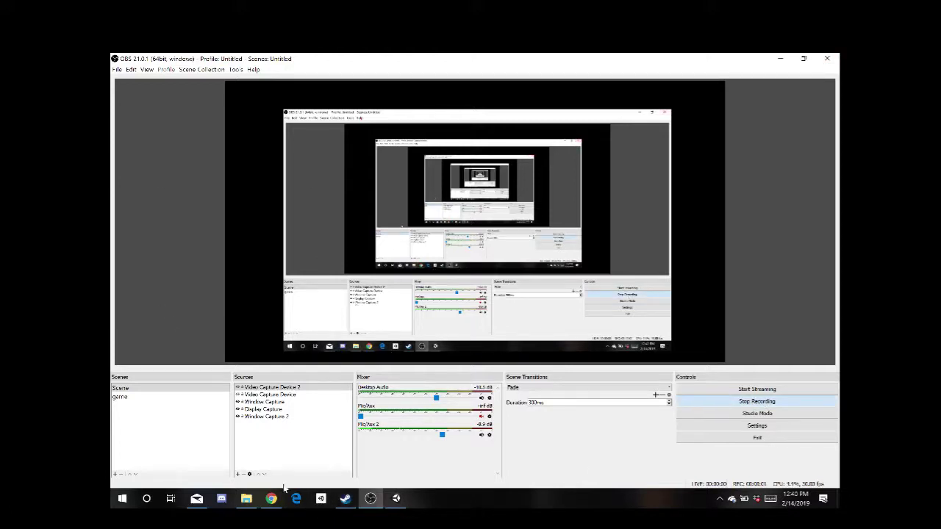
Bring the black friday Unity editor forward, zoom the Scene view, and glance at the File menu.
click(397, 499)
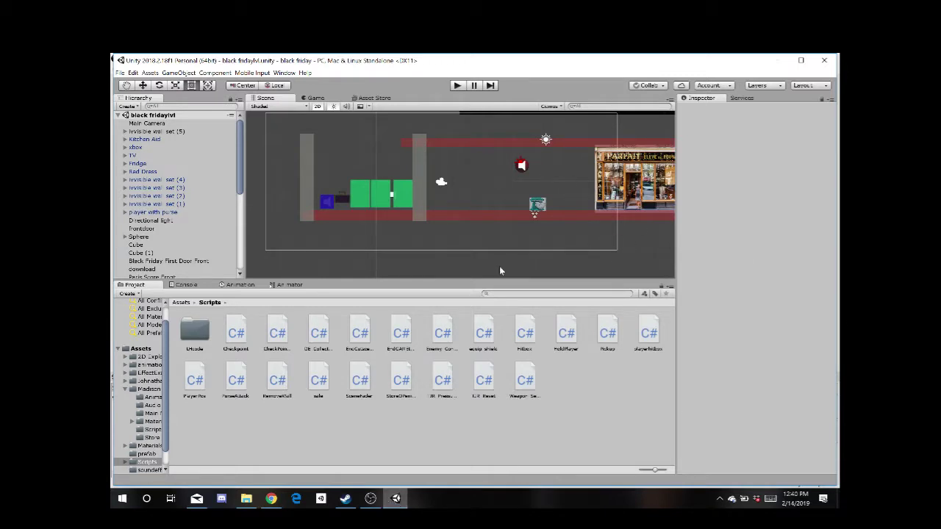
scroll(419, 274, down, 1)
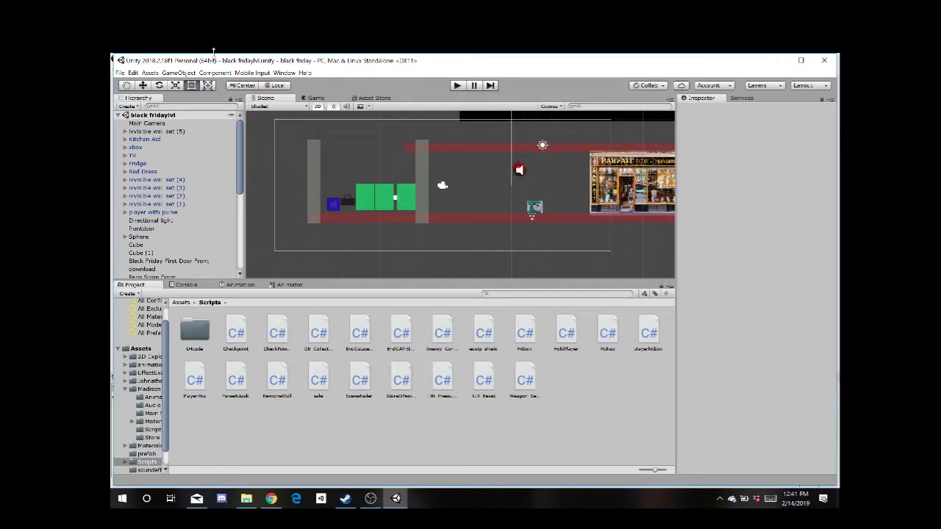
click(119, 73)
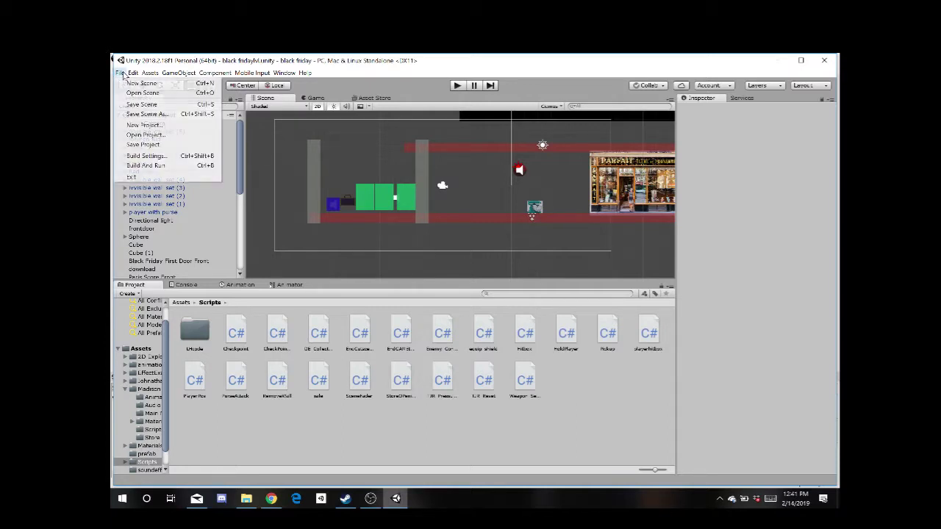
click(122, 74)
scroll(493, 250, down, 2)
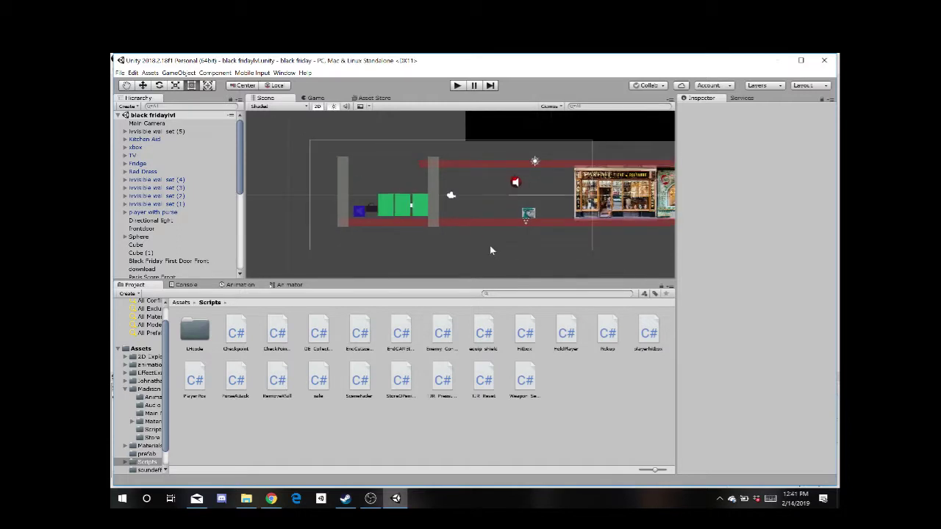
scroll(486, 246, up, 3)
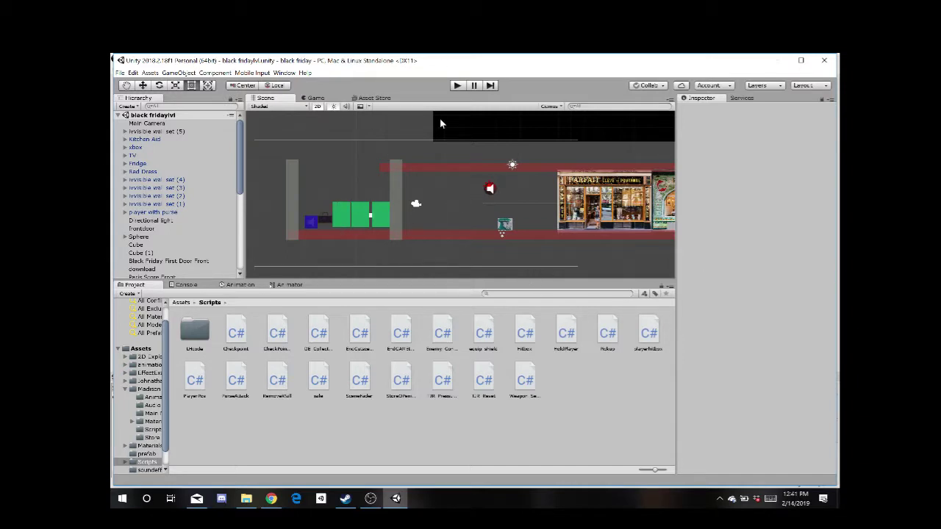
scroll(359, 157, down, 2)
Pan the Scene view to show more storefronts, then bring up the Assets menu.
middle_drag(359, 157, 220, 191)
middle_drag(175, 168, 431, 219)
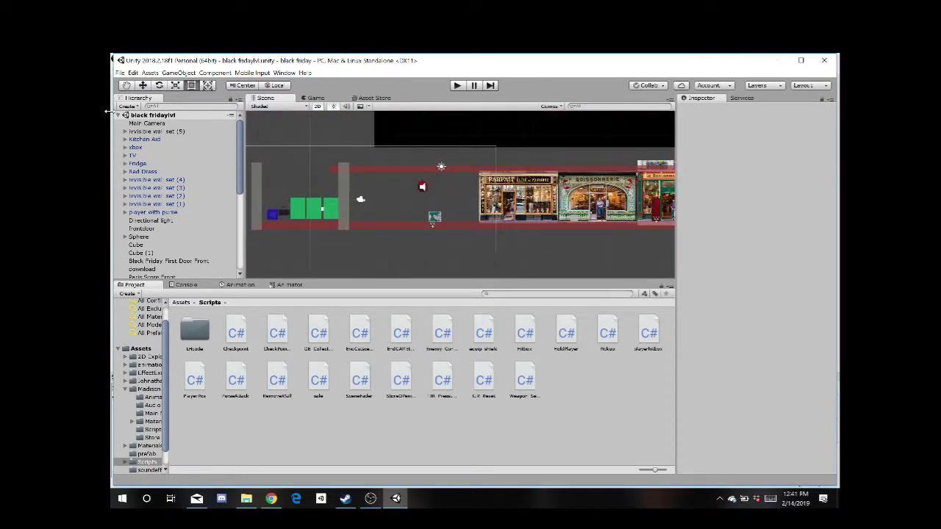
click(153, 73)
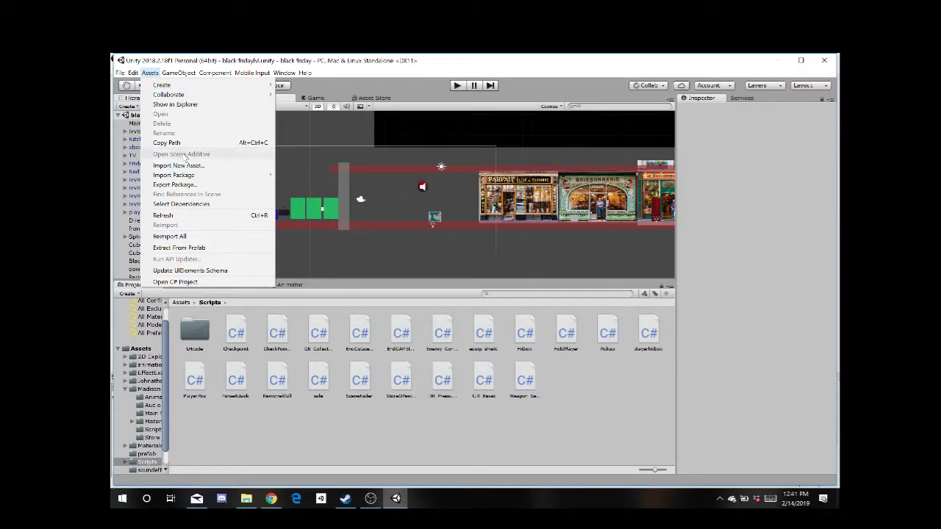
Start a custom package import, cancel it, and choose Assets > Export Package instead.
mouse_move(208, 178)
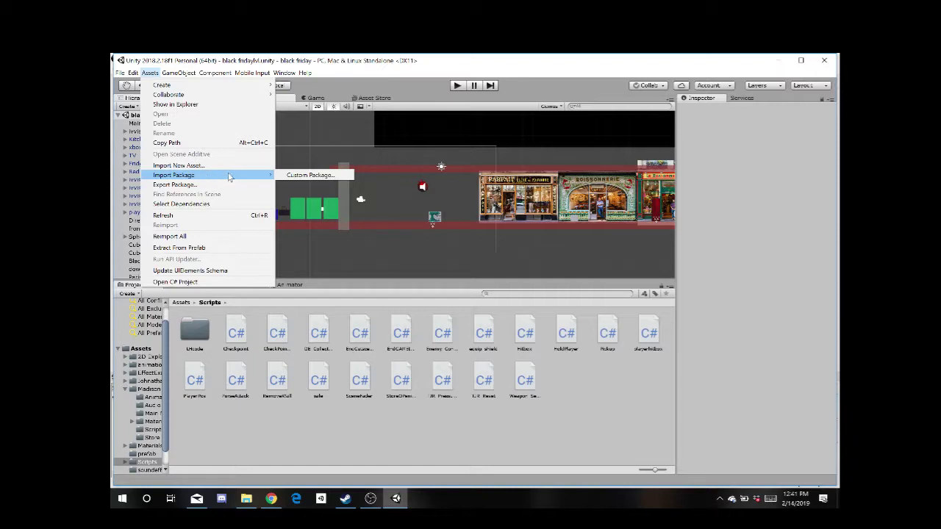
click(312, 175)
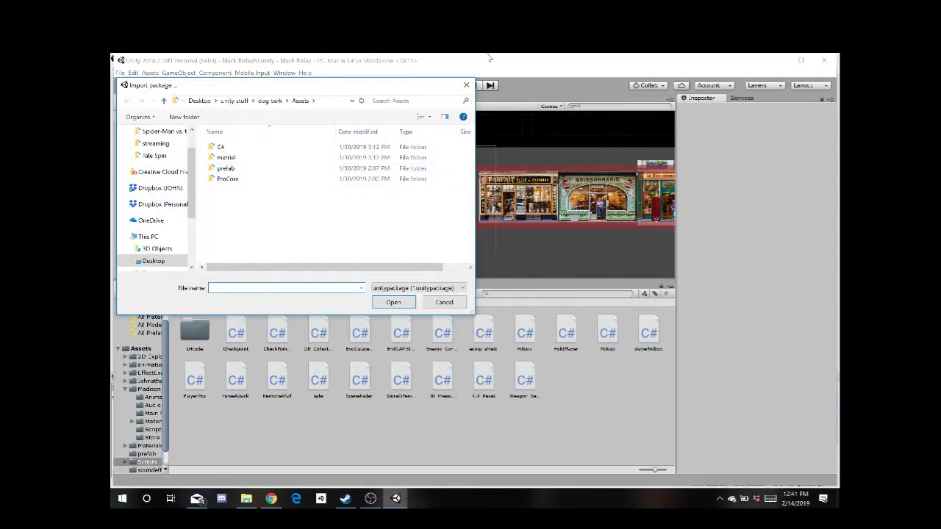
click(466, 85)
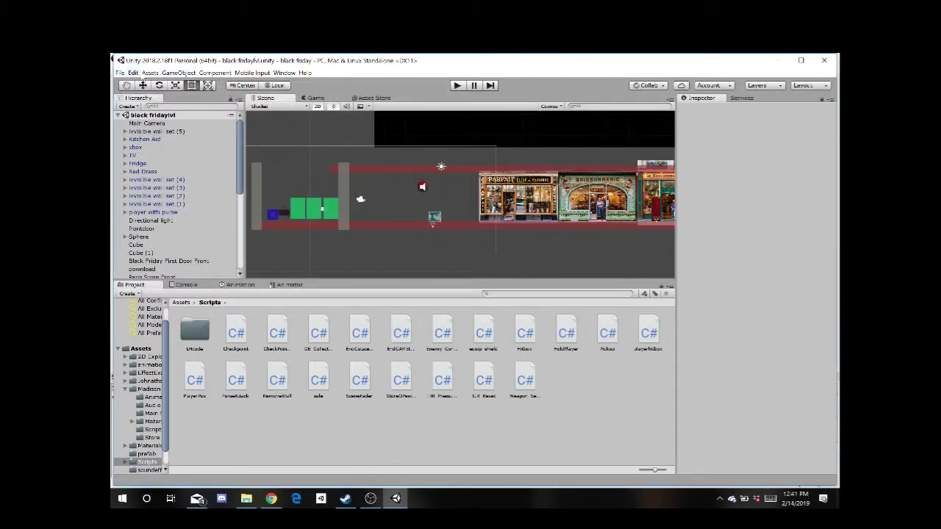
click(150, 73)
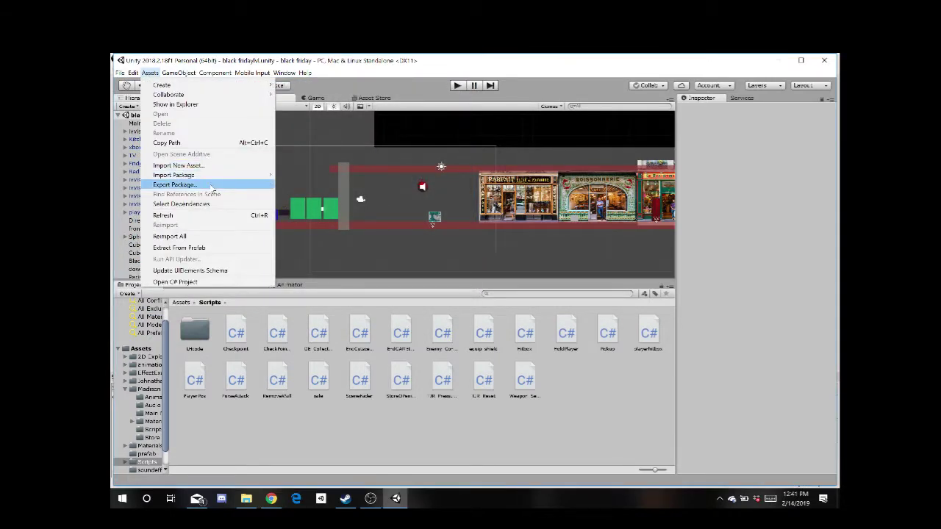
click(211, 186)
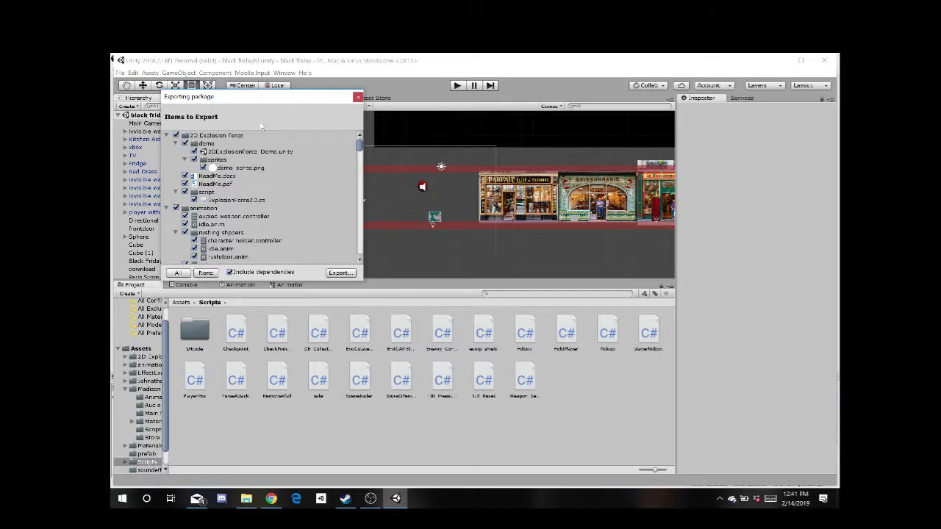
Scroll through the export list and untick the Prefabs folder to exclude it.
scroll(198, 173, down, 10)
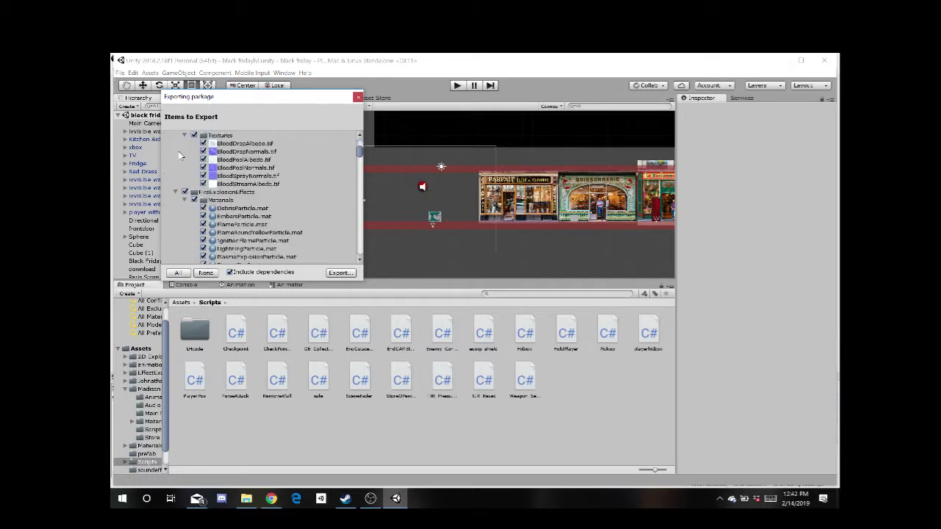
scroll(199, 174, down, 10)
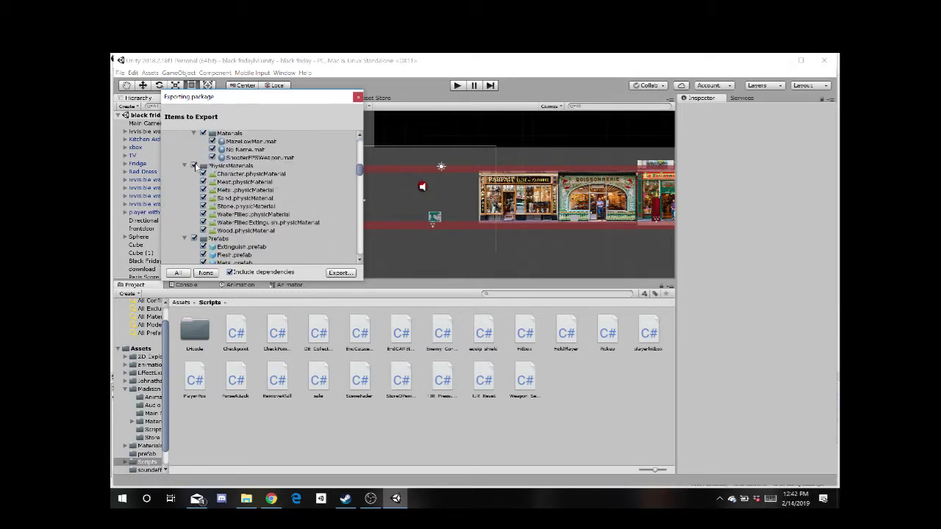
scroll(197, 165, down, 10)
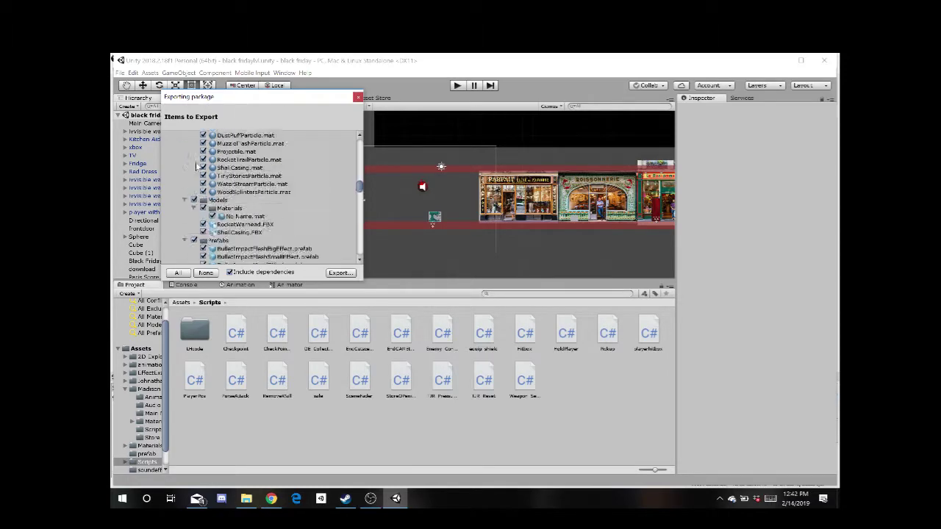
scroll(198, 168, down, 10)
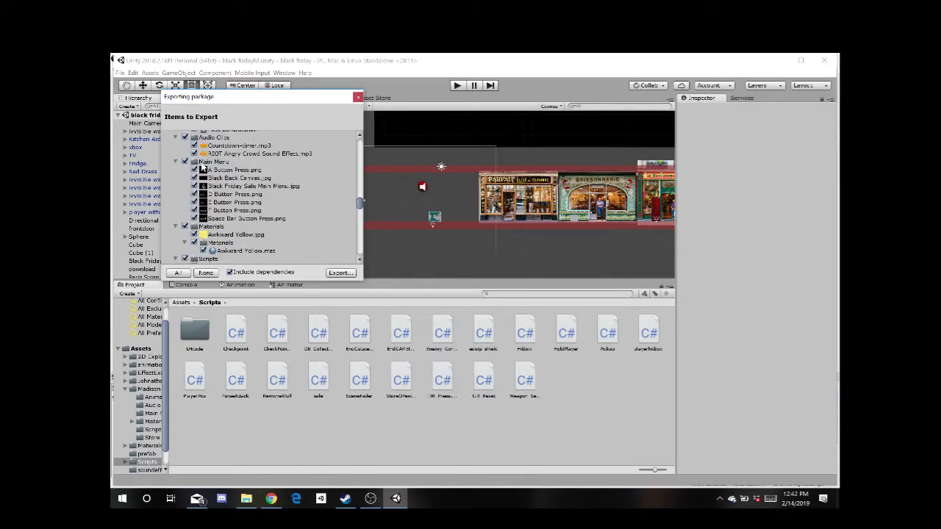
scroll(199, 168, down, 10)
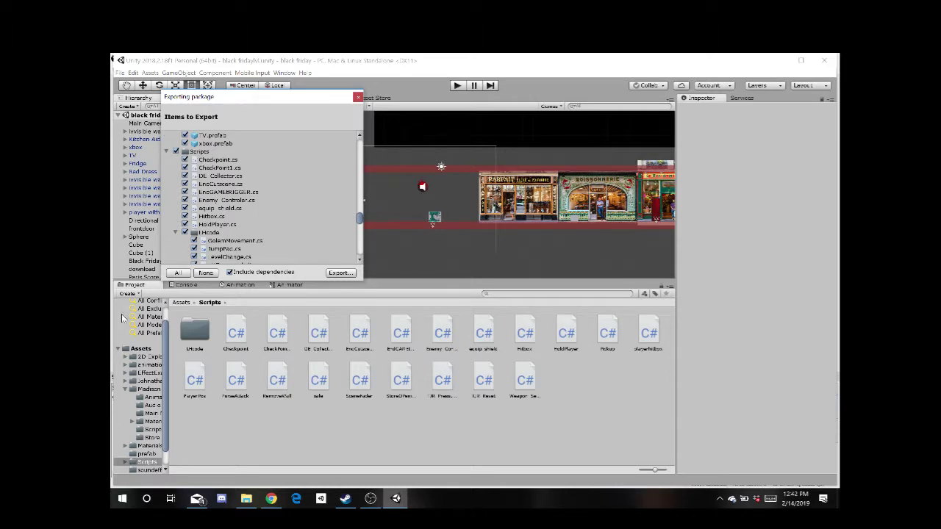
scroll(292, 196, up, 8)
scroll(211, 209, up, 10)
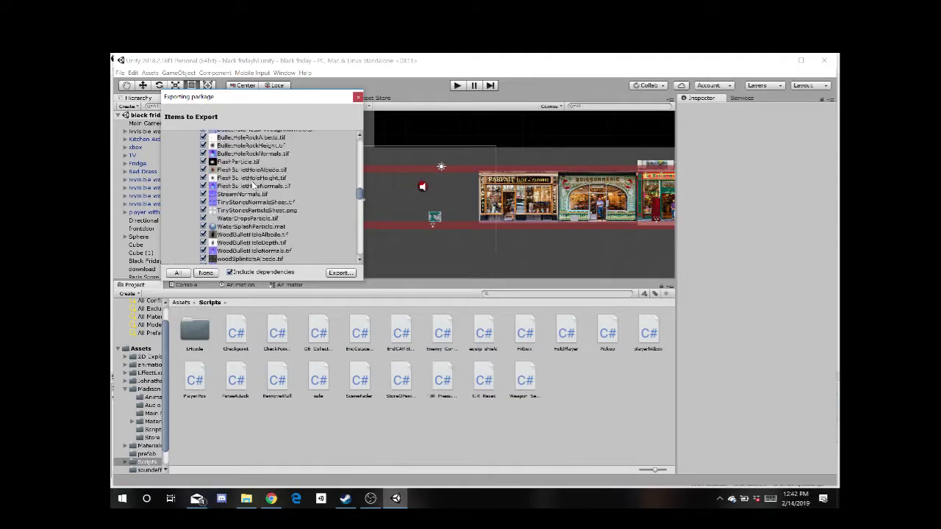
scroll(213, 162, up, 10)
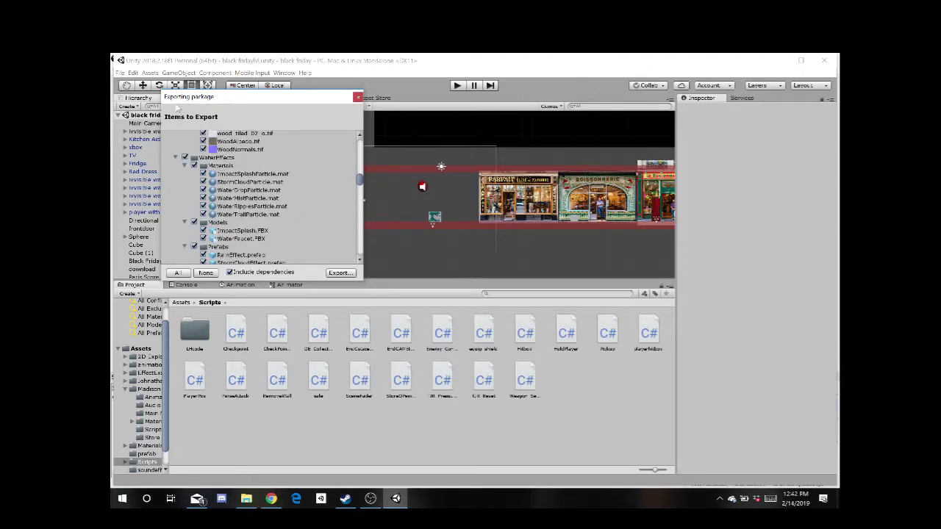
scroll(232, 185, up, 2)
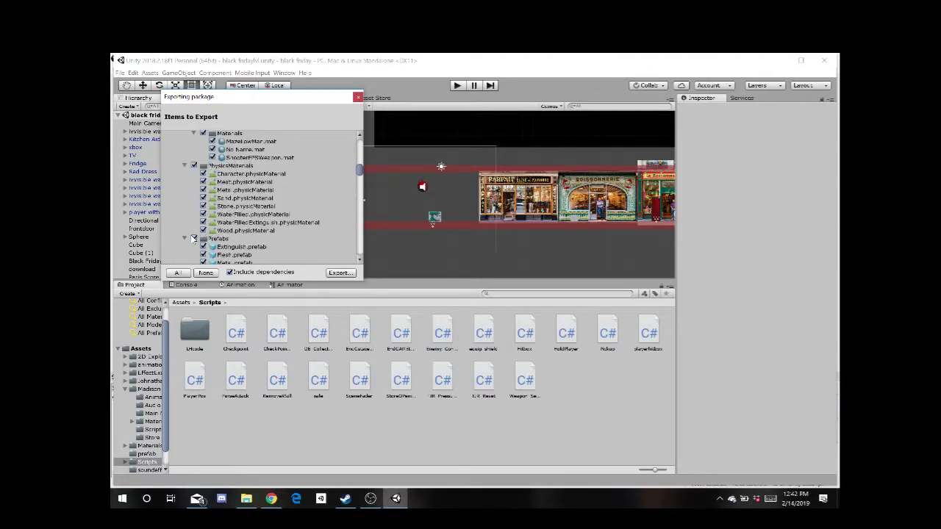
click(194, 238)
scroll(331, 168, up, 8)
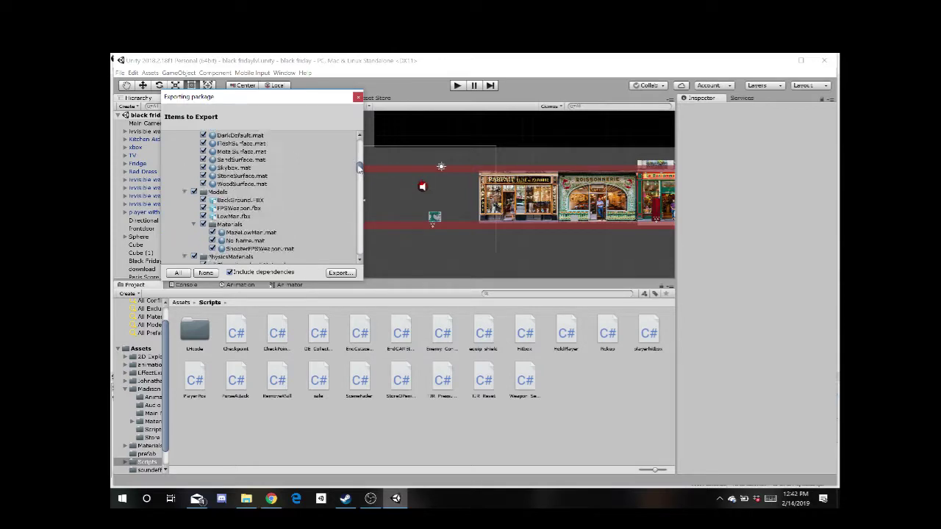
scroll(328, 162, up, 10)
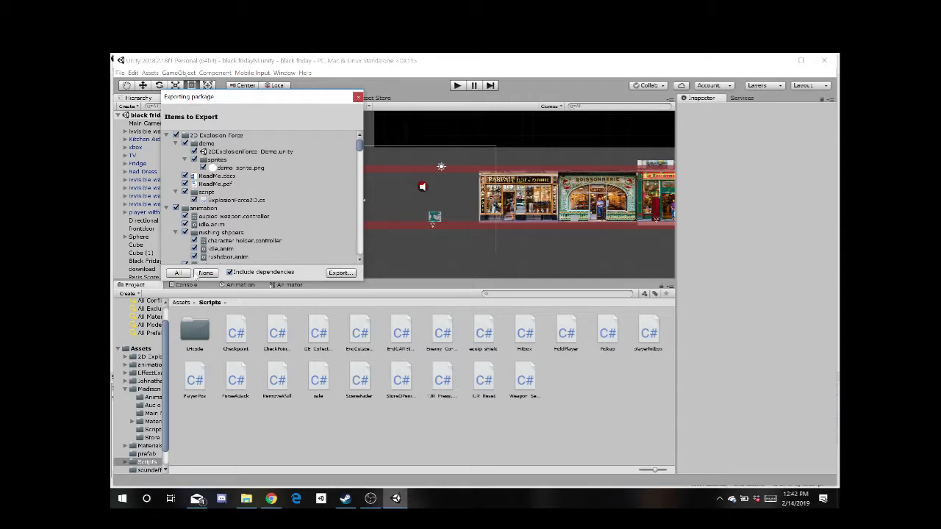
Save the package as 'blackfrida' in Desktop > emulators & roms to start the export.
click(340, 273)
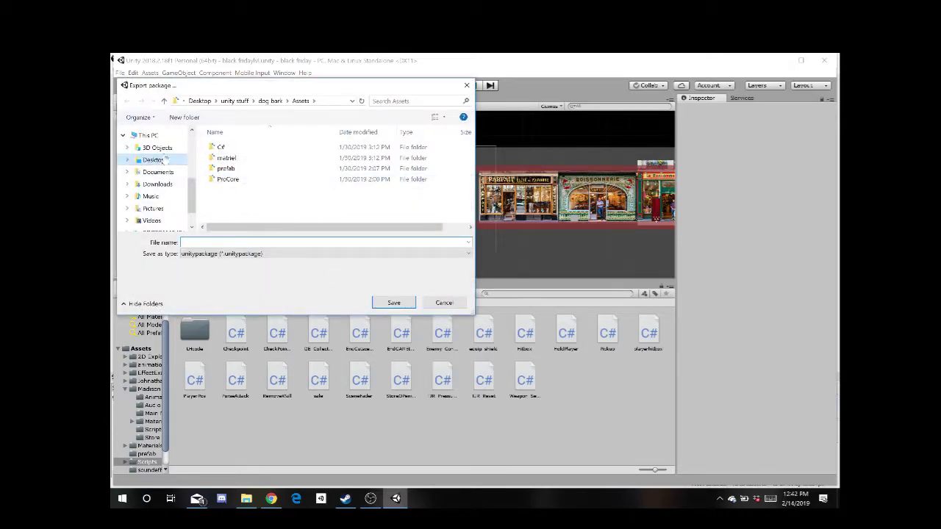
click(165, 149)
click(155, 159)
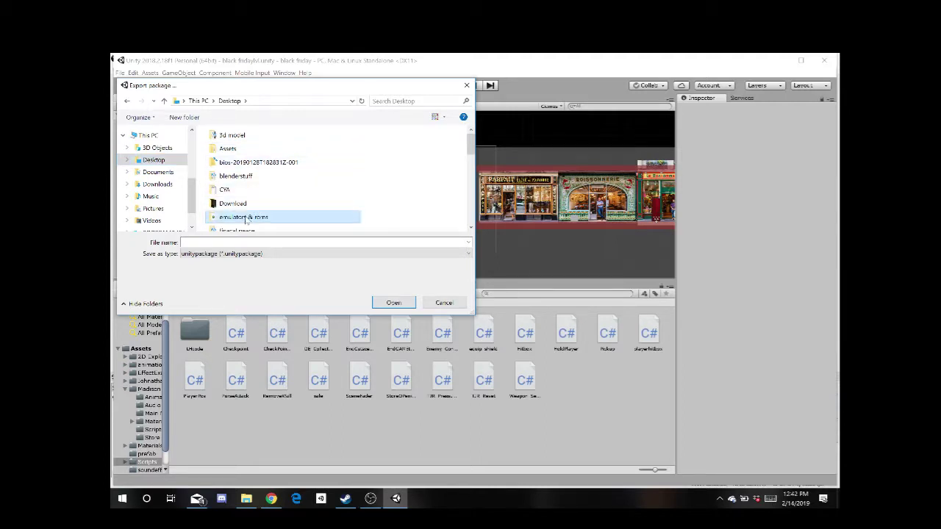
double_click(243, 217)
scroll(319, 153, down, 3)
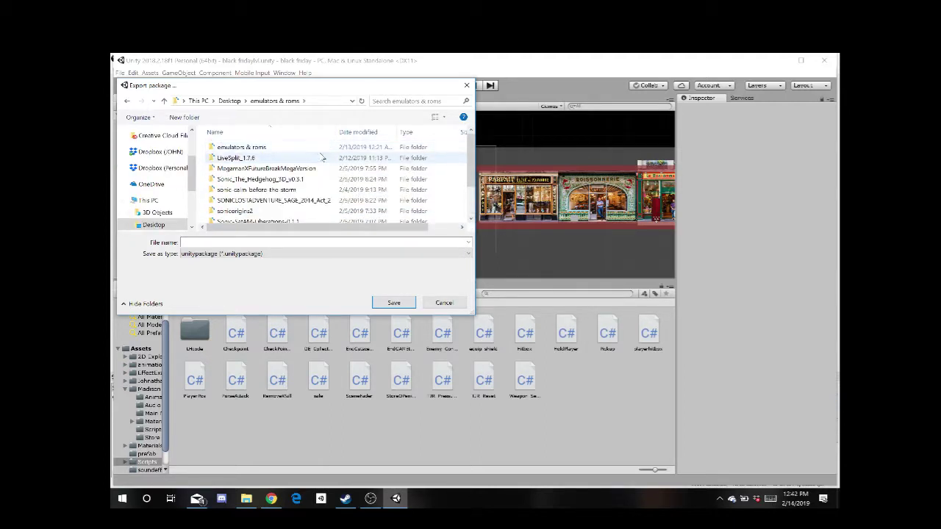
scroll(320, 153, up, 3)
click(265, 242)
text(bla)
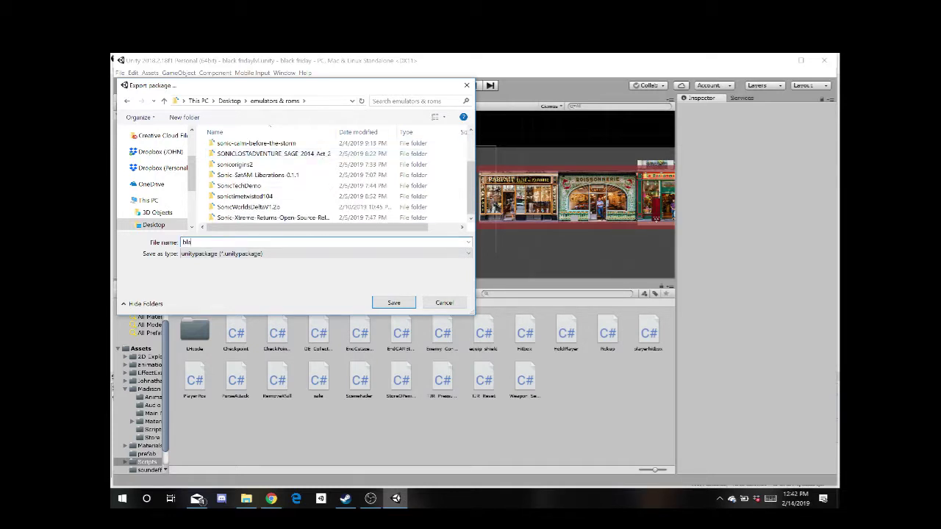
text(ckfriday)
click(394, 304)
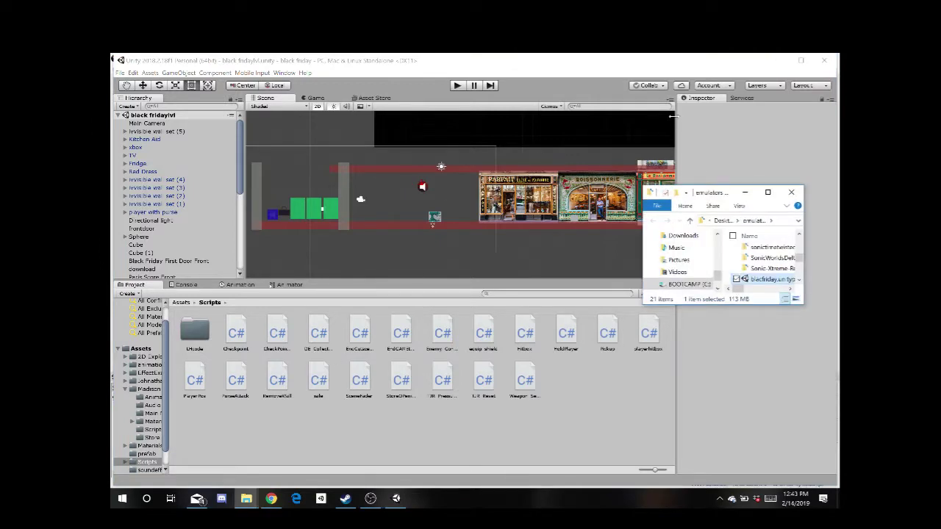
Maximize File Explorer to confirm blacfriday.unitypackage is in emulators & roms, then minimize it.
drag(720, 198, 571, 160)
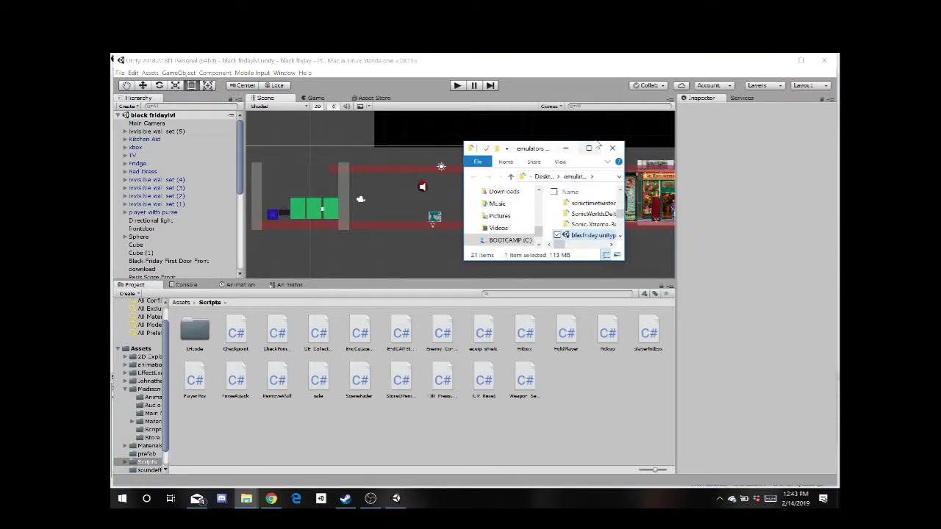
double_click(587, 154)
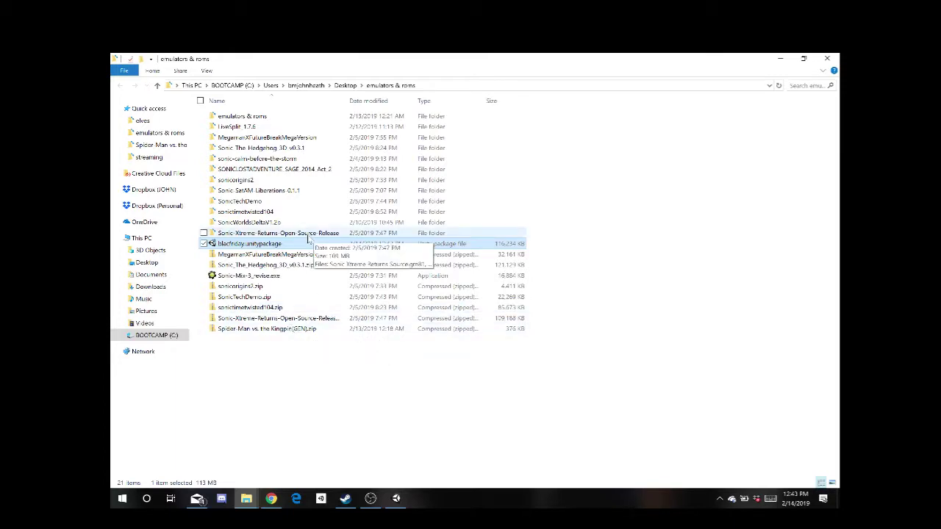
click(783, 60)
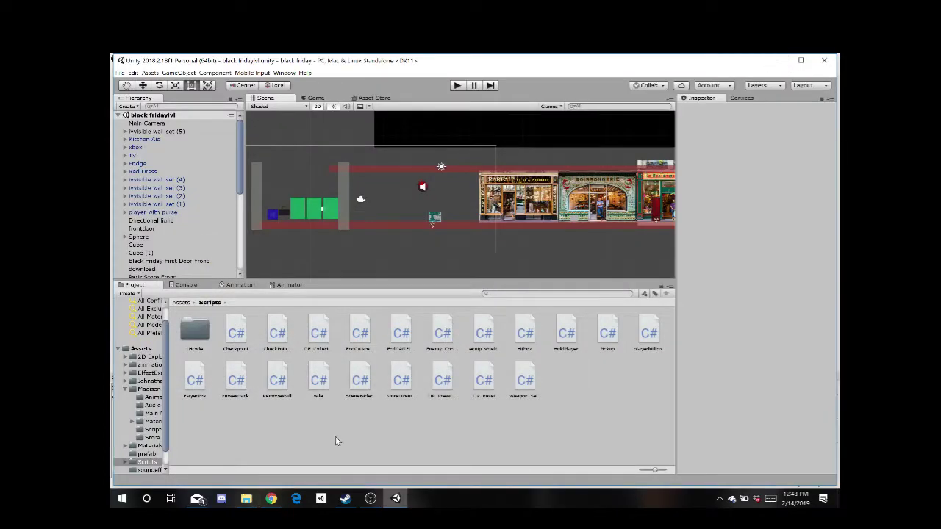
click(196, 499)
Launch Unity Hub and open the dog bark project from the Projects list.
click(196, 499)
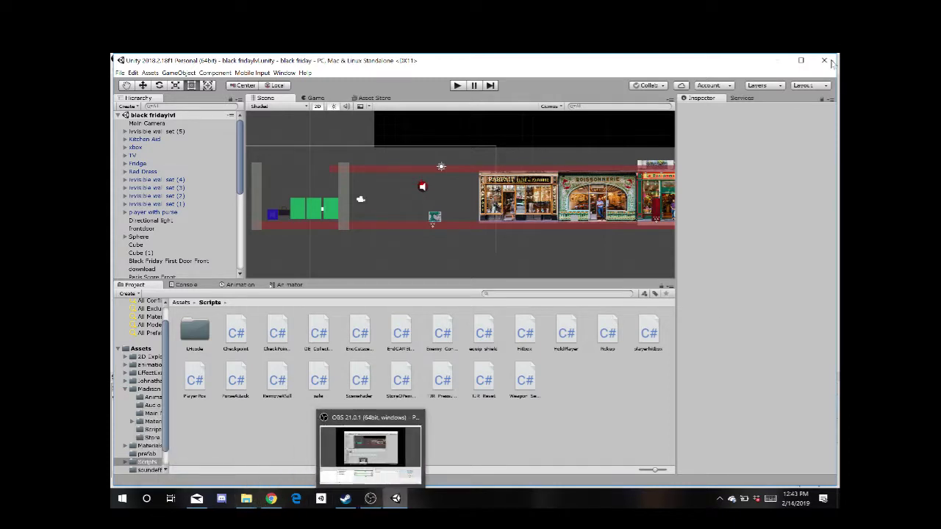
click(322, 500)
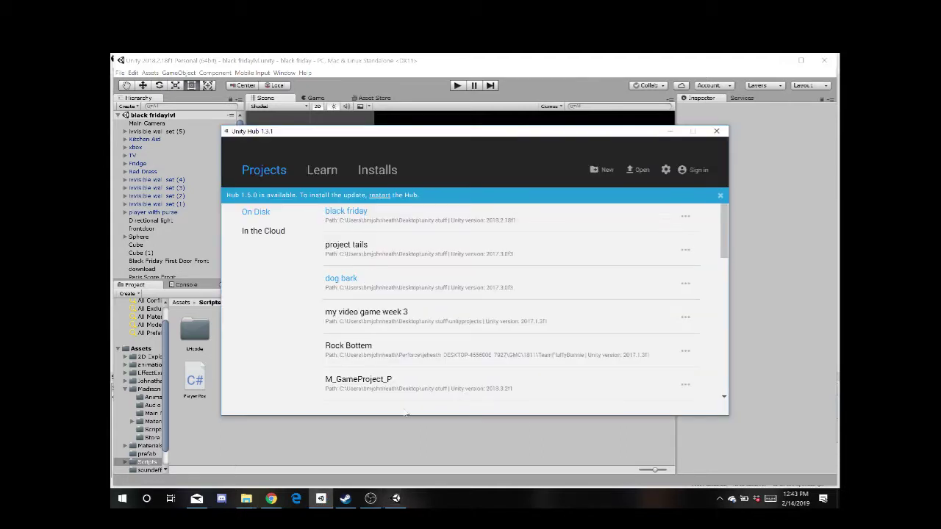
click(341, 279)
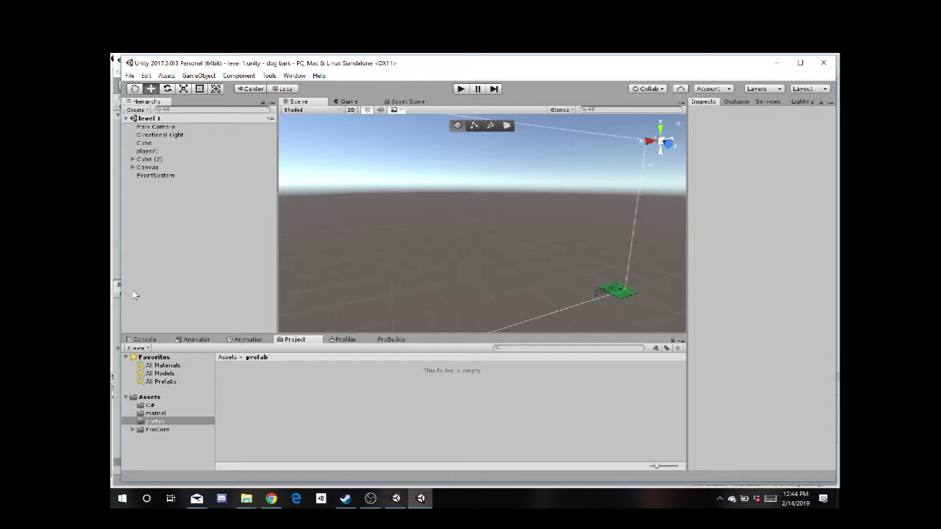
Show the top-level Assets folder and load blacfriday.unitypackage via Import Package > Custom Package.
click(225, 358)
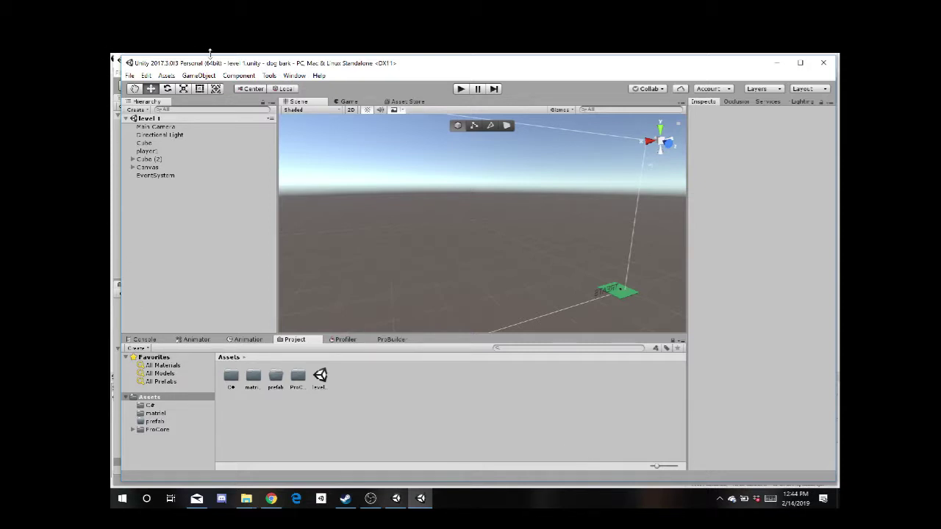
click(167, 77)
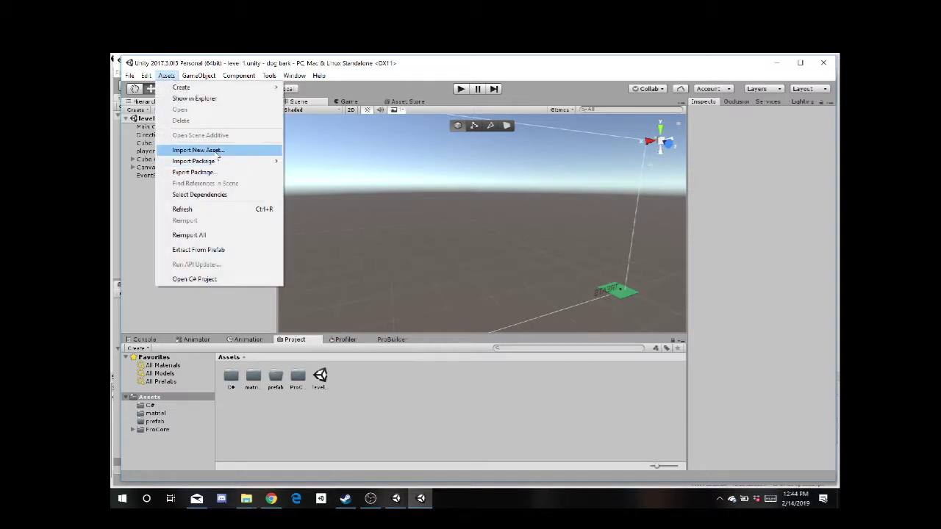
mouse_move(216, 161)
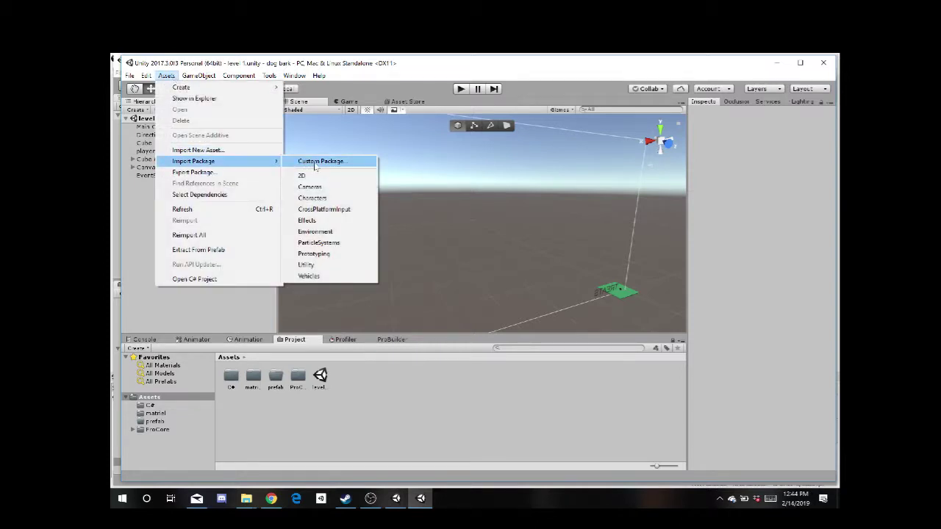
click(319, 161)
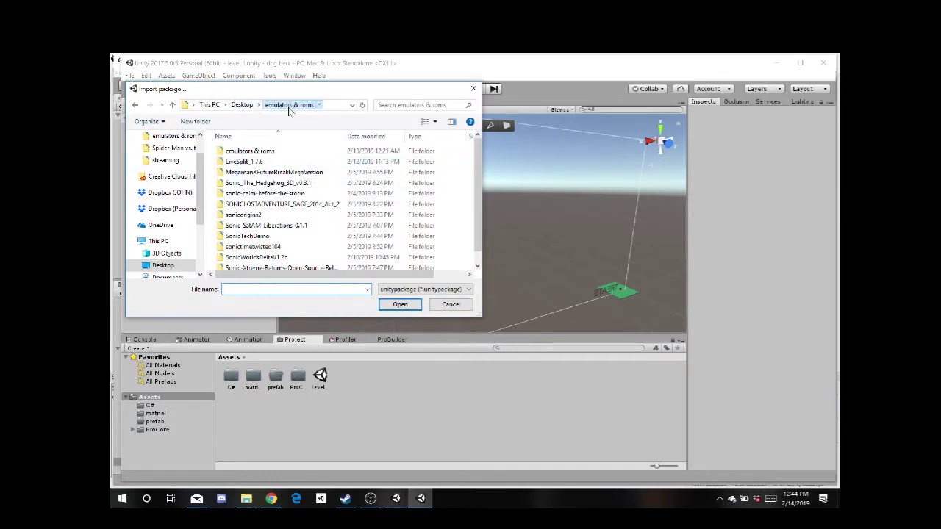
scroll(302, 184, down, 1)
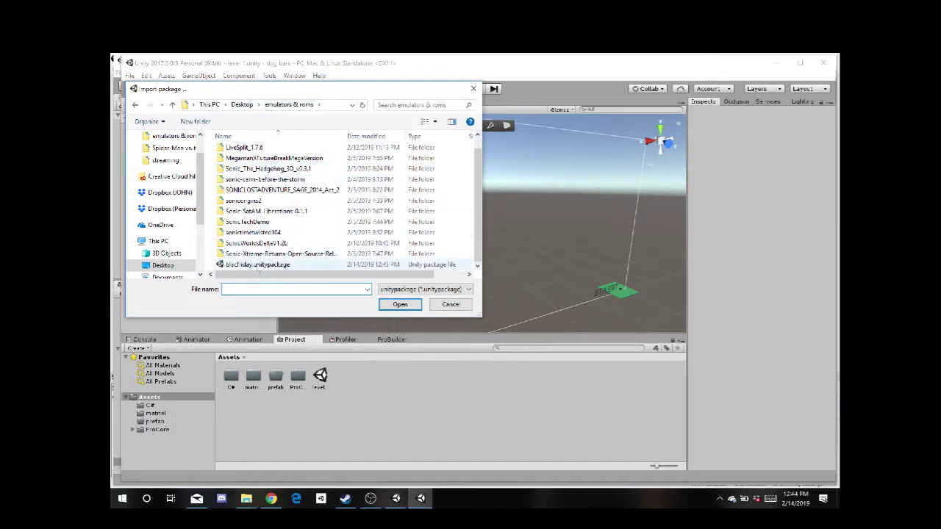
click(258, 265)
click(400, 304)
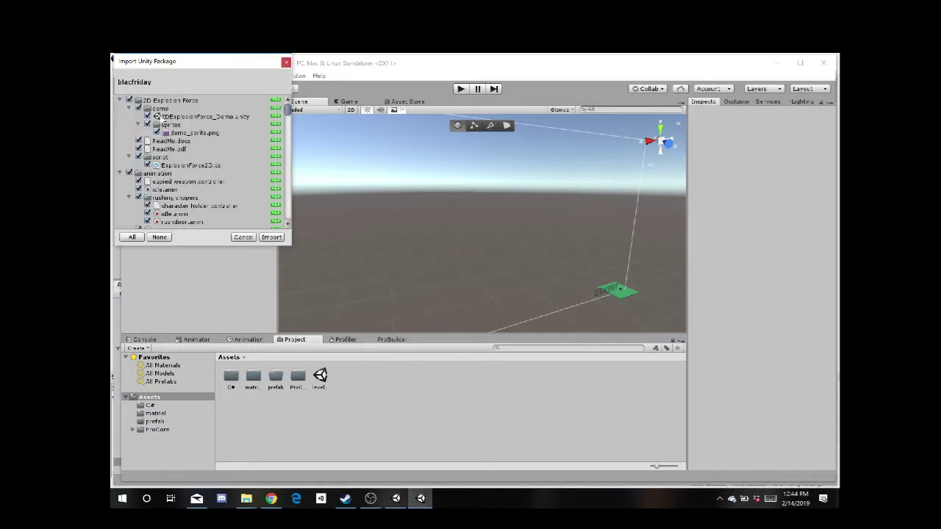
Review the package contents, including Main Menu and Materials entries, and import everything.
scroll(145, 121, down, 5)
scroll(145, 121, down, 3)
scroll(156, 122, up, 6)
scroll(157, 161, down, 10)
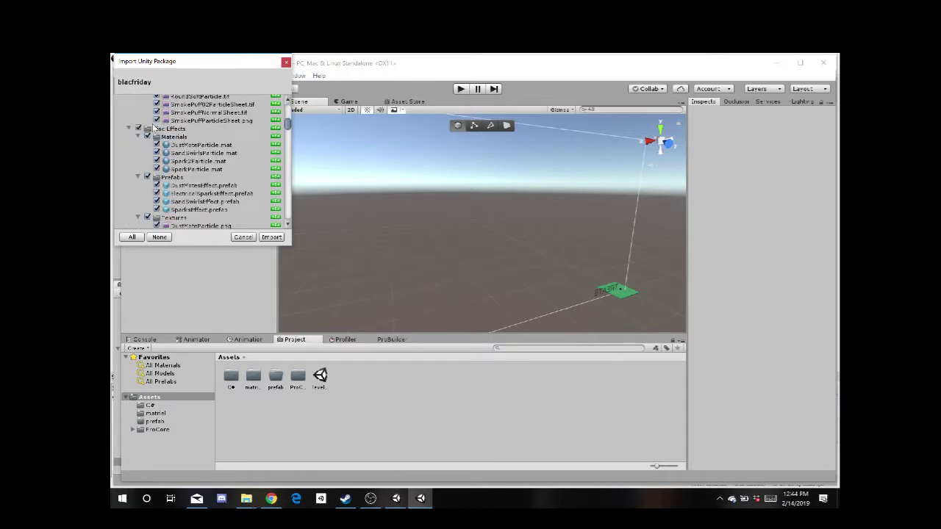
scroll(157, 161, down, 12)
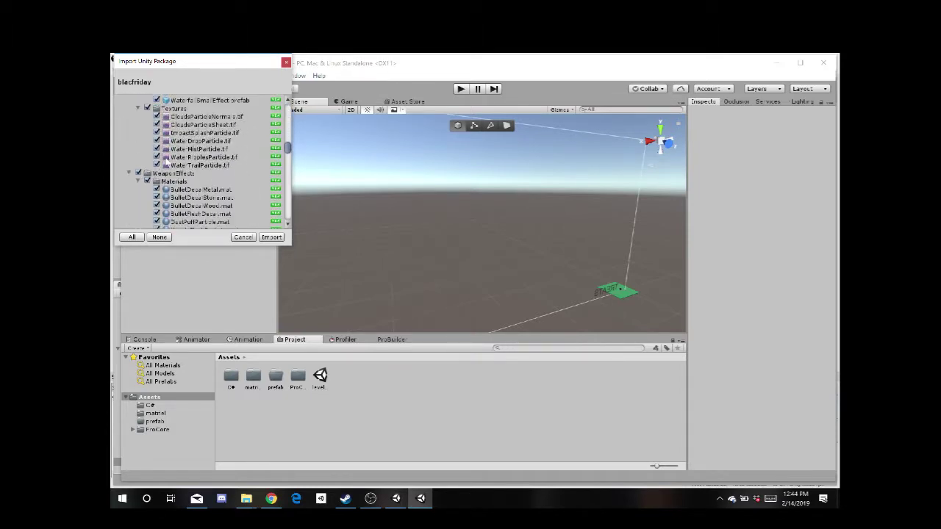
scroll(176, 151, down, 10)
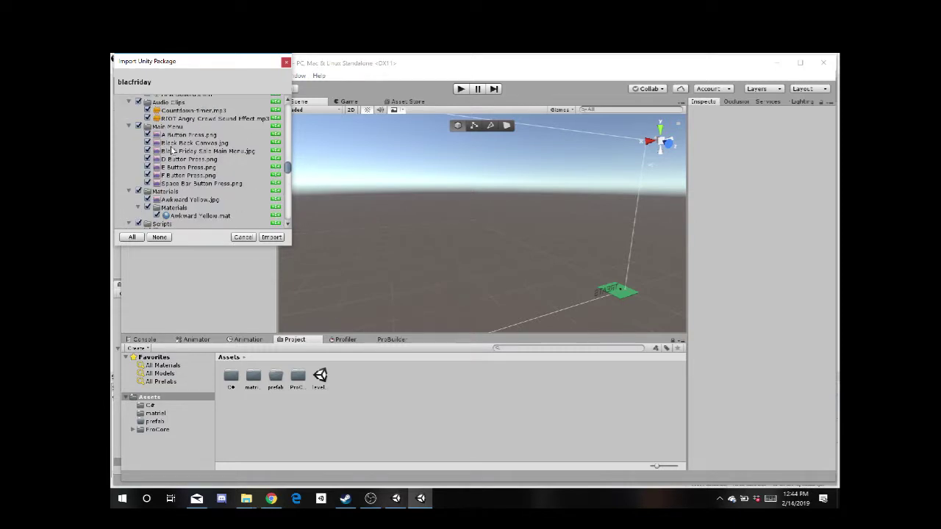
click(135, 125)
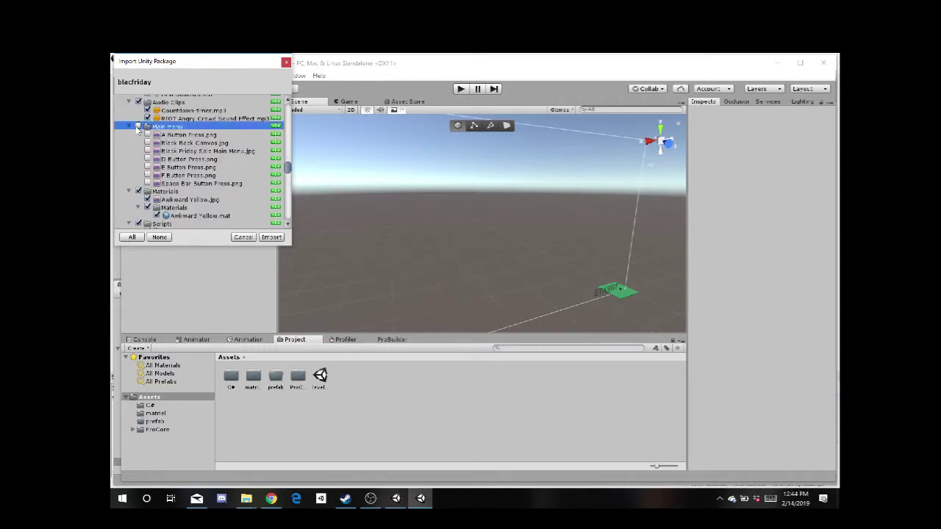
click(142, 191)
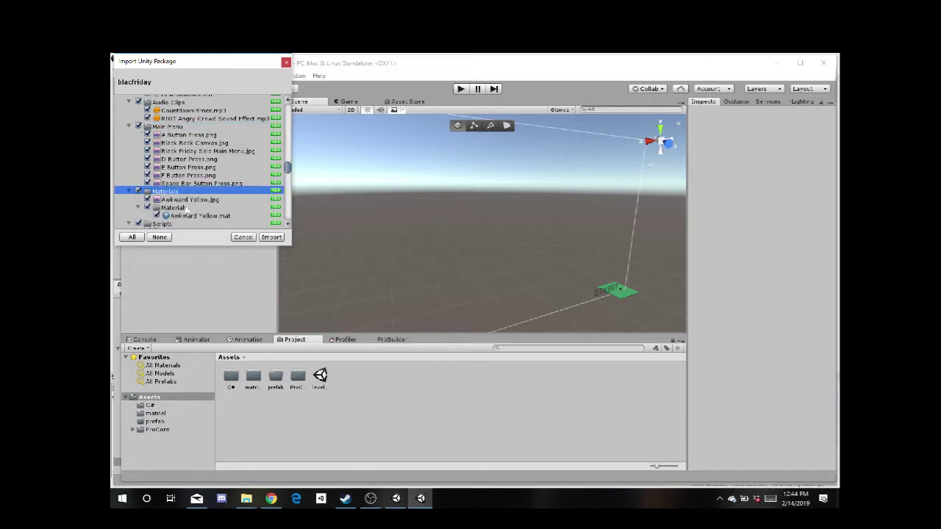
click(271, 237)
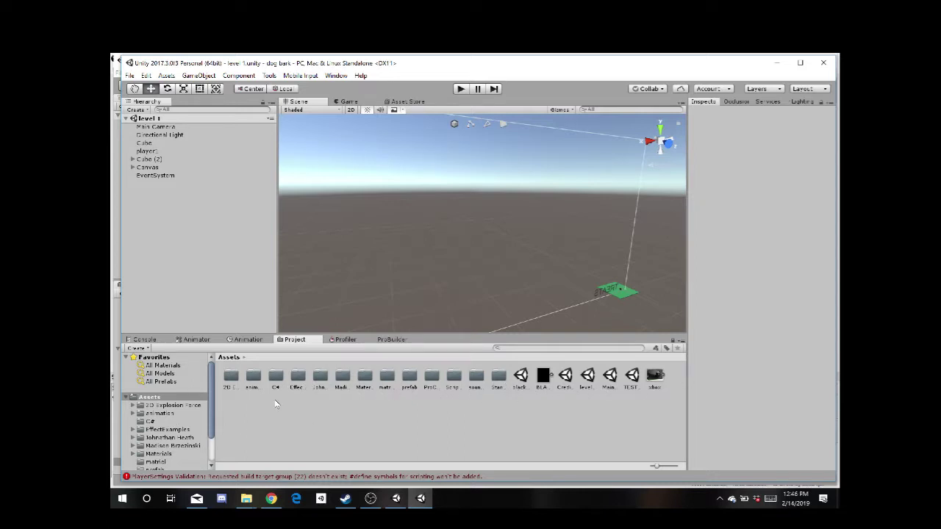
Open the black fridaylvl scene and orbit around invisible wall set (5) and a Missing Prefab.
double_click(522, 377)
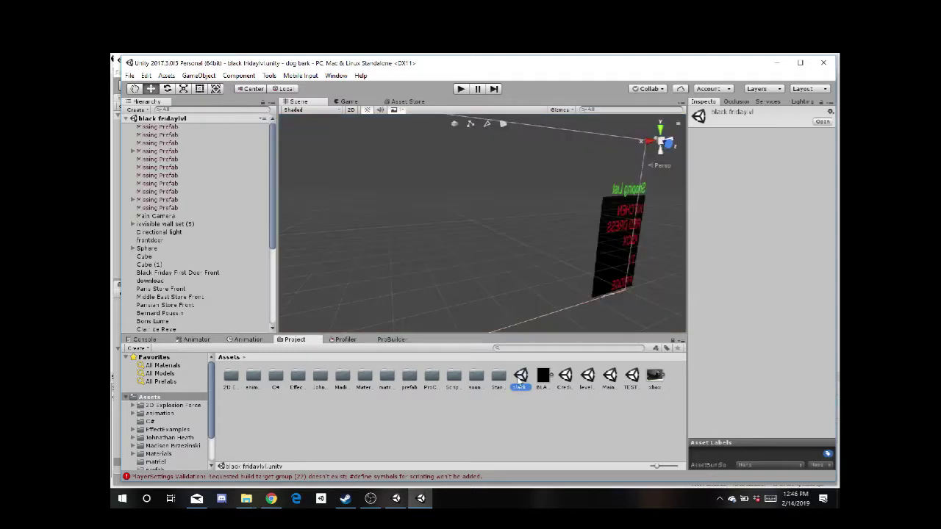
mouse_move(517, 278)
right_down()
mouse_move(490, 279)
mouse_move(603, 290)
mouse_move(458, 267)
mouse_move(397, 269)
mouse_move(507, 268)
right_up()
double_click(156, 224)
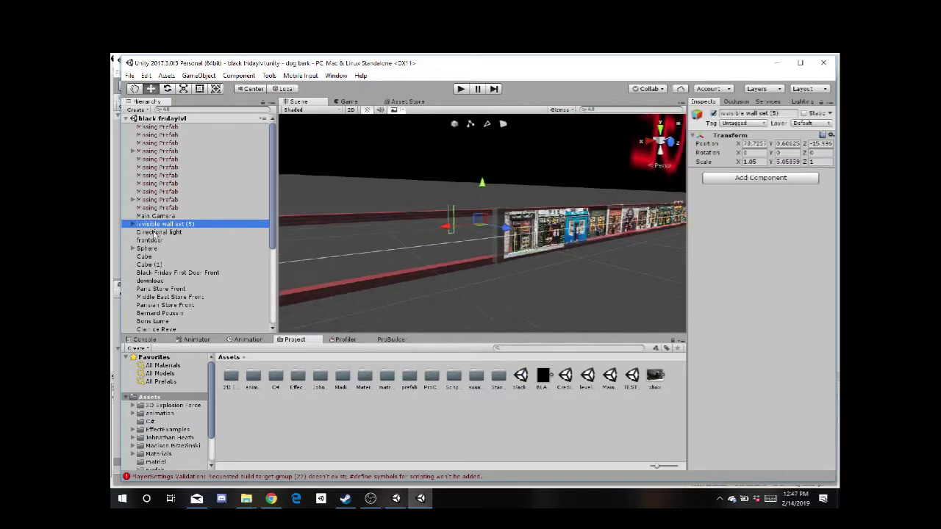
right_drag(302, 255, 327, 221)
double_click(156, 175)
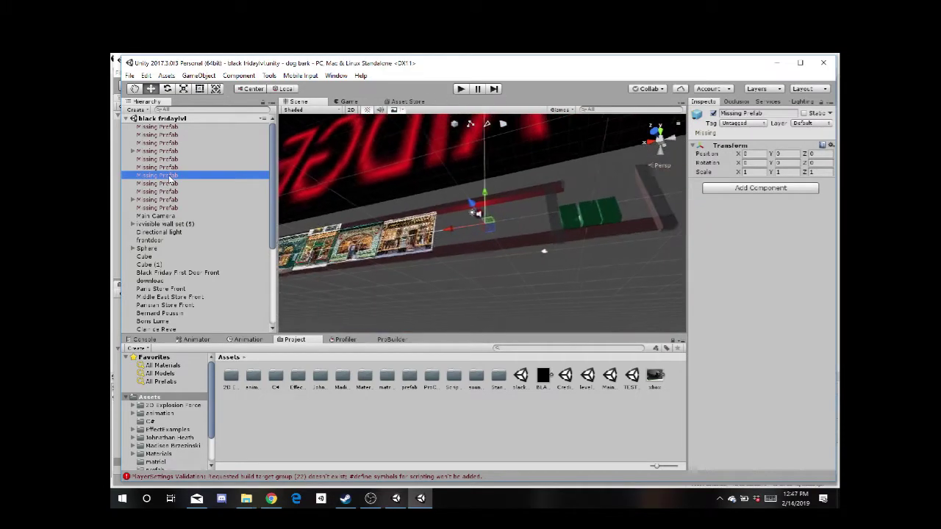
right_drag(434, 228, 566, 254)
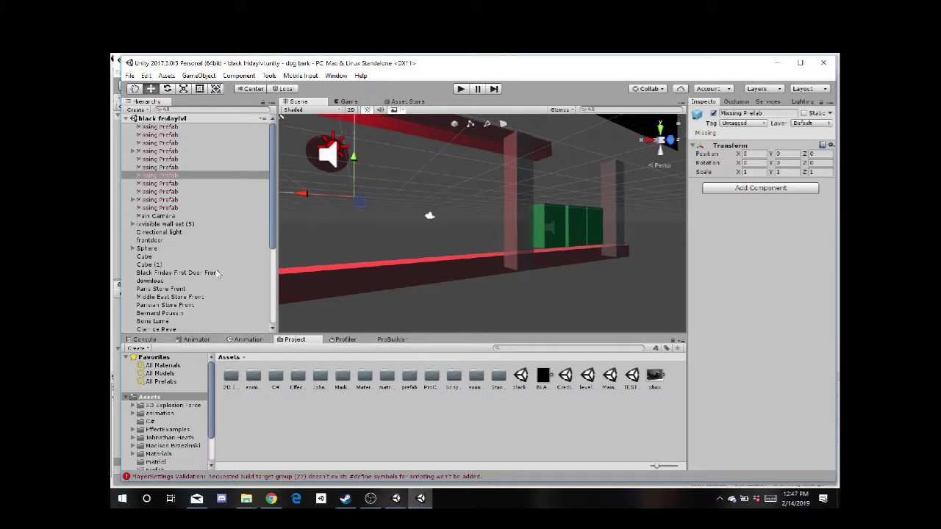
Check several Missing Prefab objects and frame Black Friday First Door Front in the view.
double_click(155, 175)
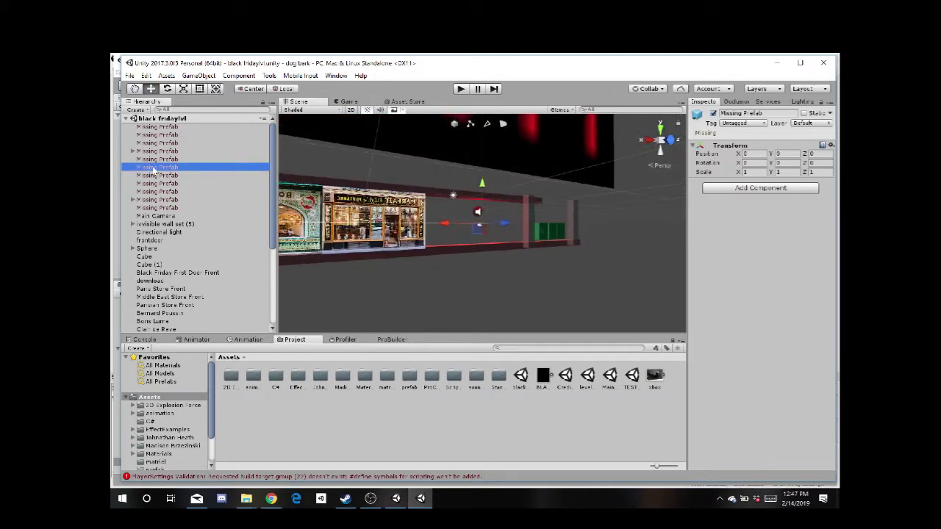
click(156, 144)
click(155, 151)
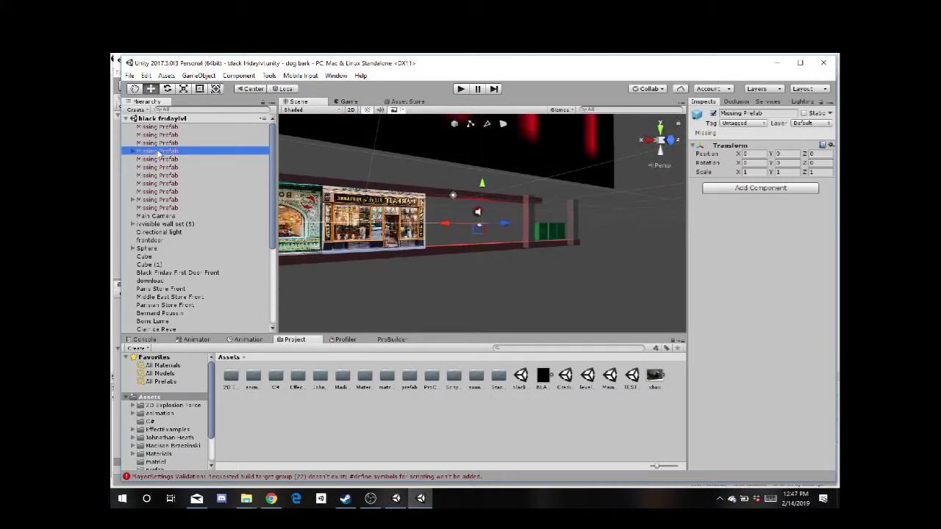
click(162, 175)
double_click(157, 273)
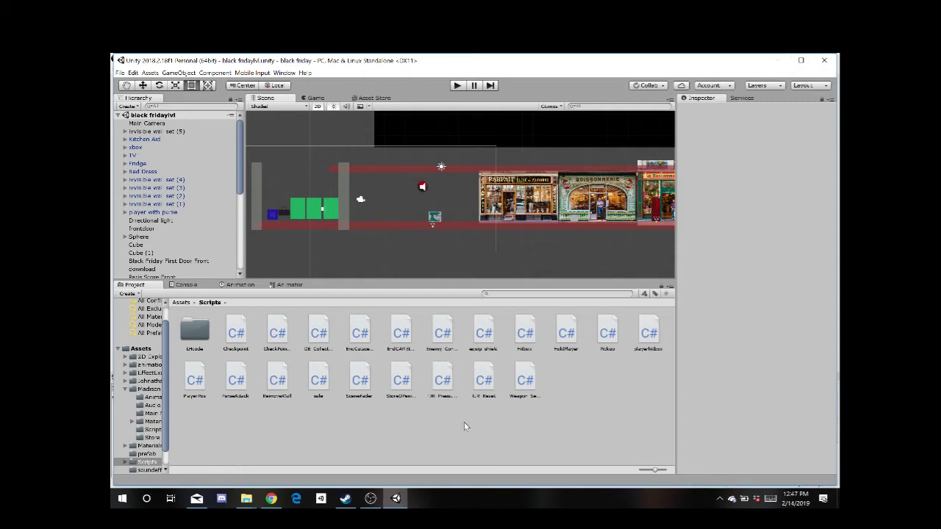
Switch from the Unity editors to the OBS Studio window.
click(365, 503)
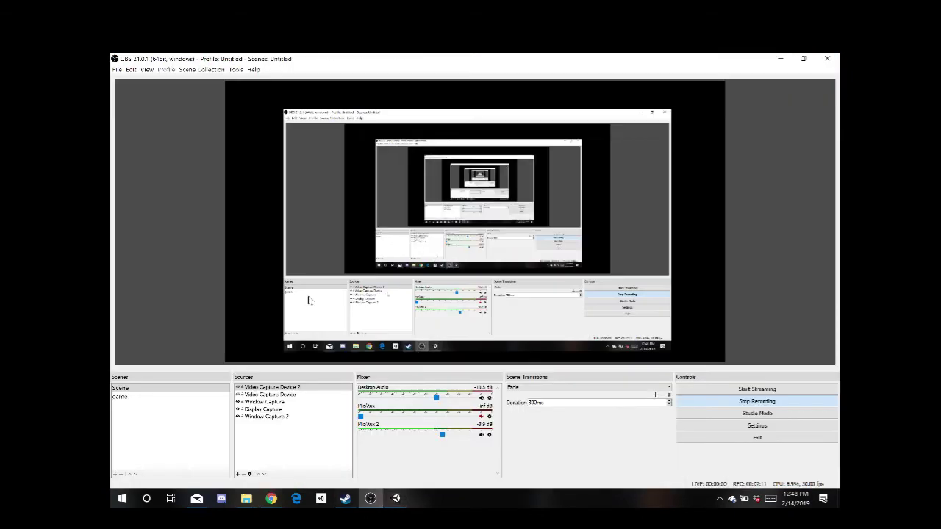